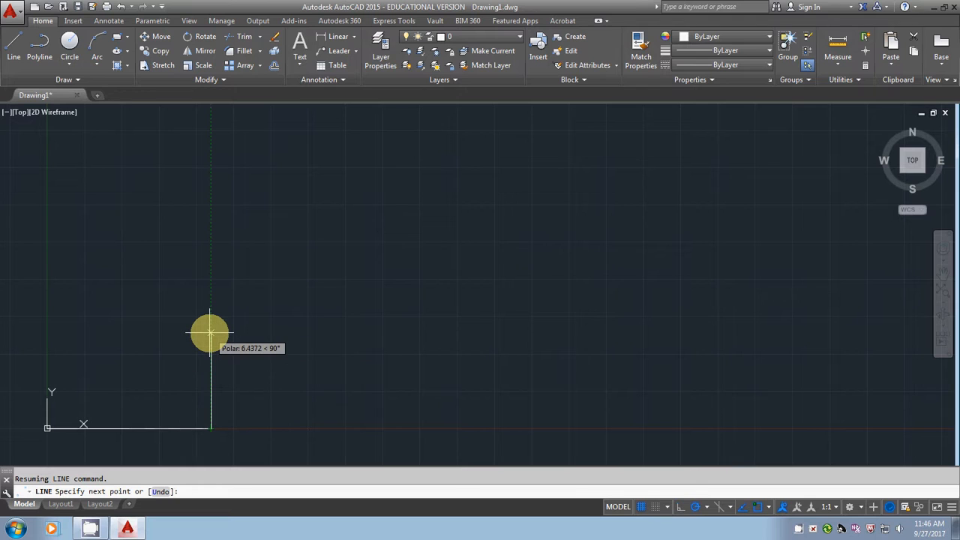
Complete the 11 by 8.5 rectangle from the base line with relative points @0,8.5 and @-11,0, and close the outline.
type("0")
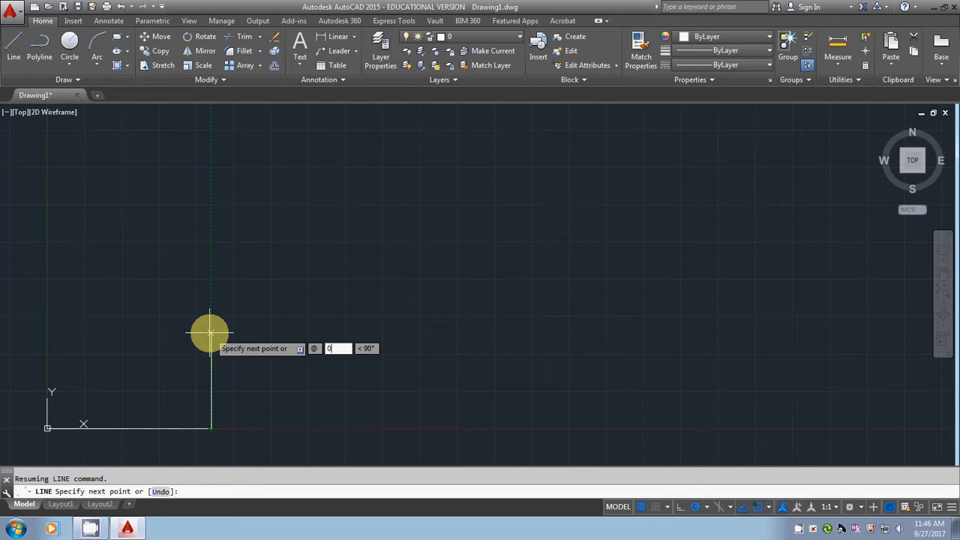
type(",8.5")
key("Return")
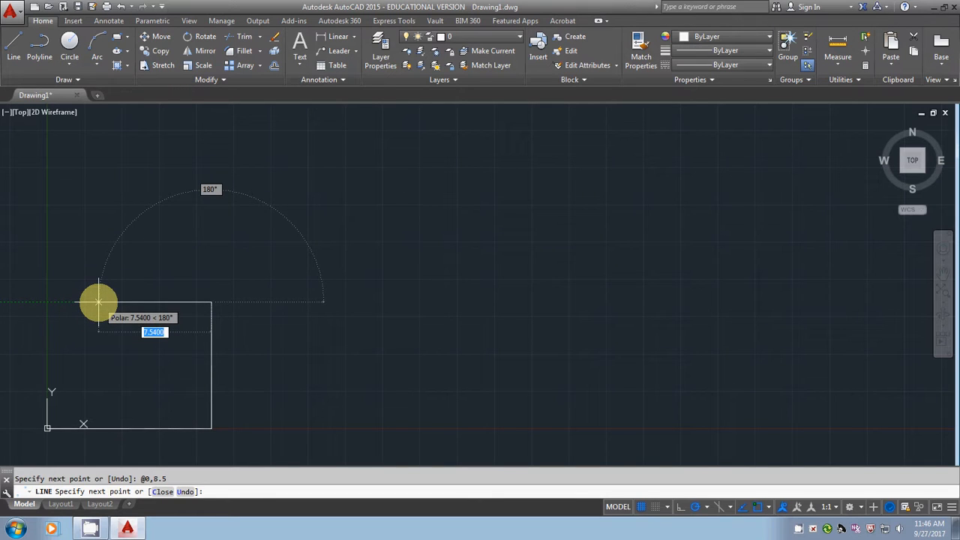
type("@")
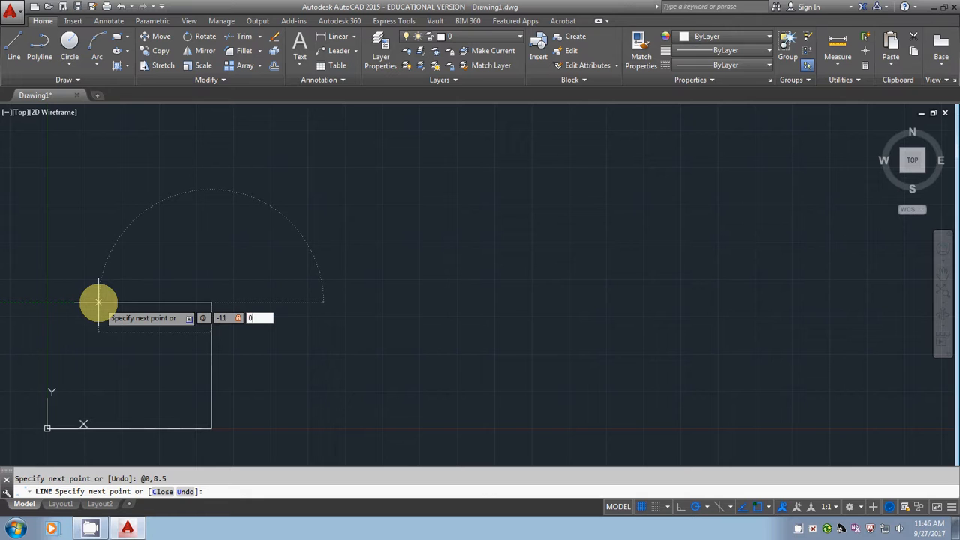
type("-11,0")
key("Return")
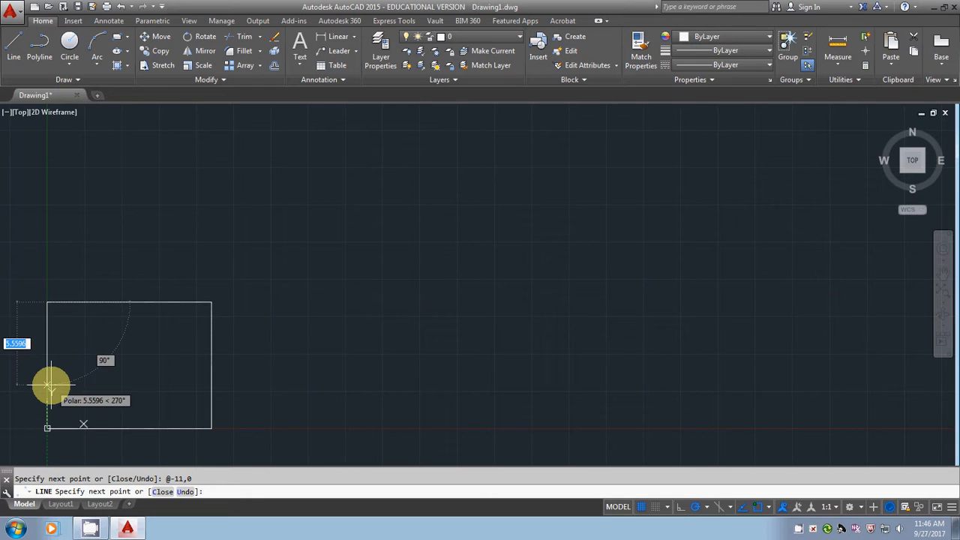
type("c")
key("Return")
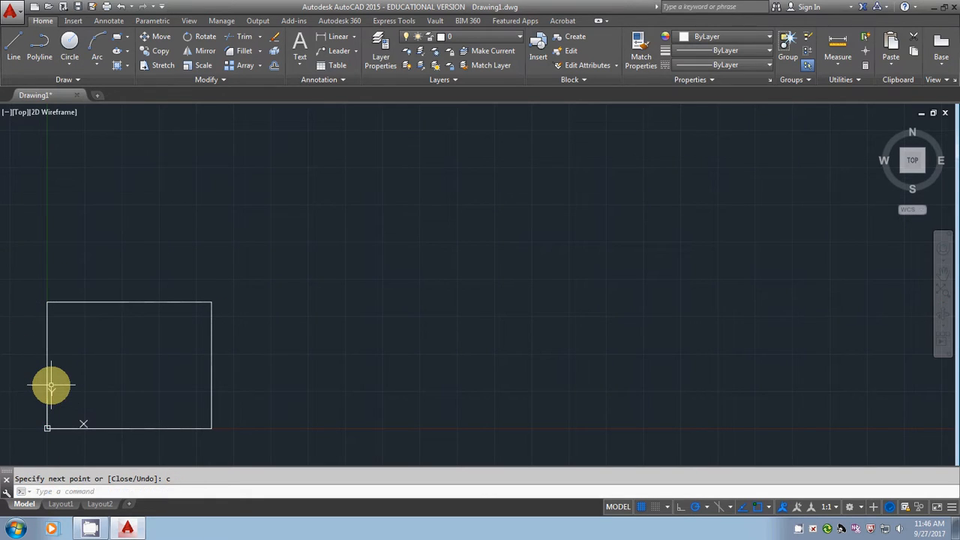
Offset all four sides of the rectangle inward by 0.5 to form the inner border.
mouse_move(51, 386)
middle_mouse_down()
mouse_move(128, 338)
mouse_move(294, 268)
middle_mouse_up()
scroll(259, 285, "up", 2)
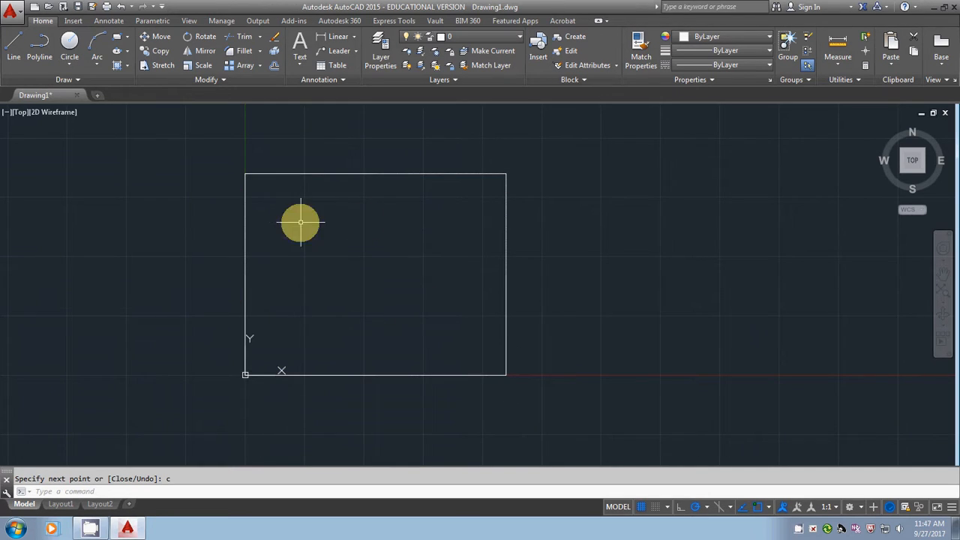
left_click(274, 67)
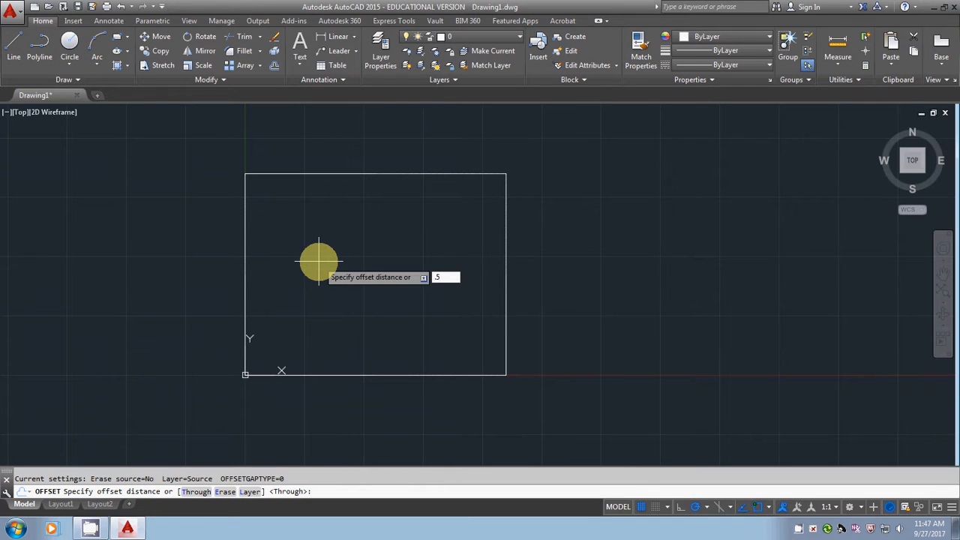
type(".5")
key("Return")
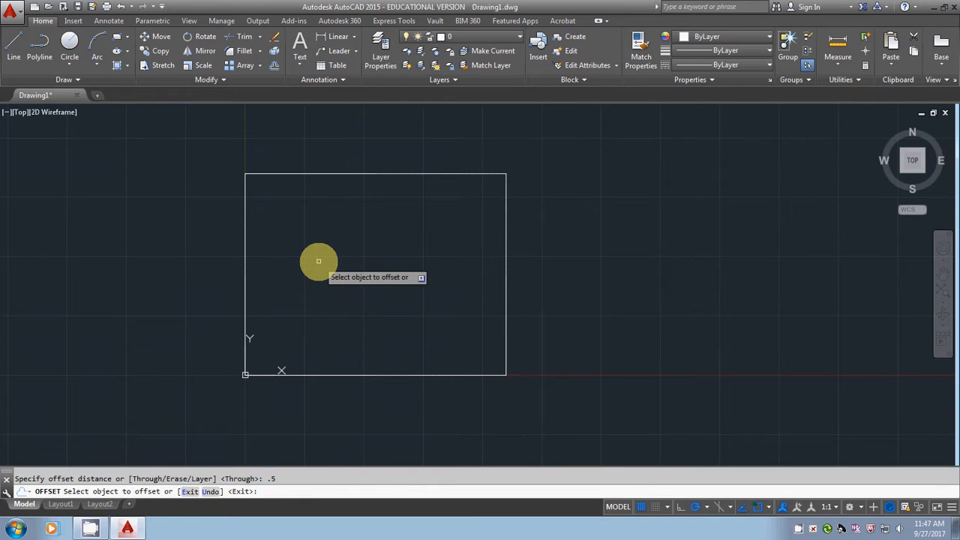
left_click(244, 249)
left_click(318, 225)
left_click(306, 175)
left_click(309, 213)
left_click(507, 209)
left_click(442, 225)
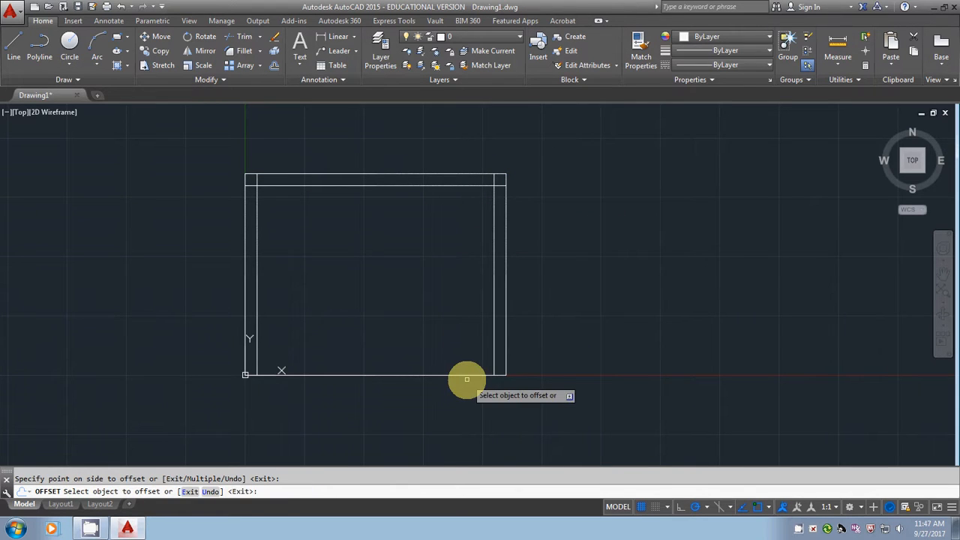
left_click(467, 374)
left_click(466, 325)
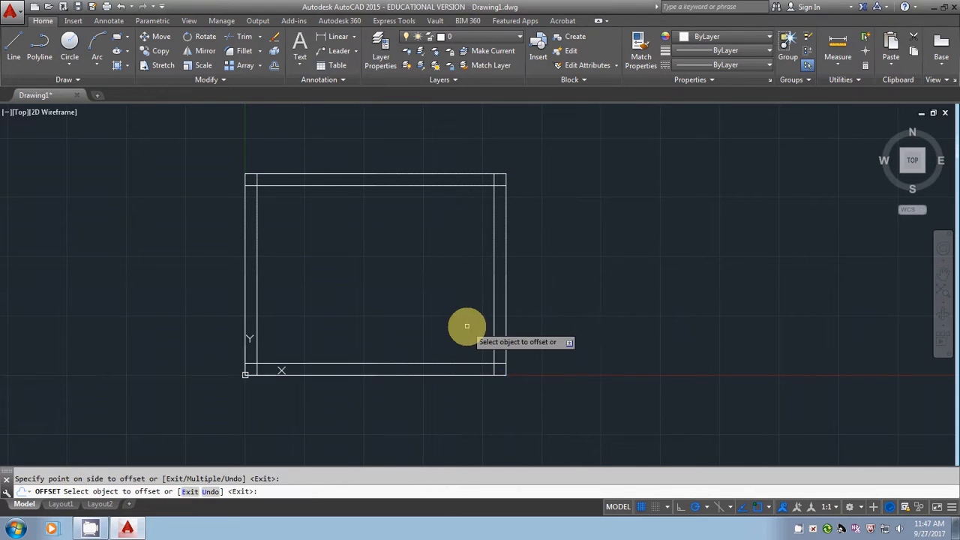
key("Escape")
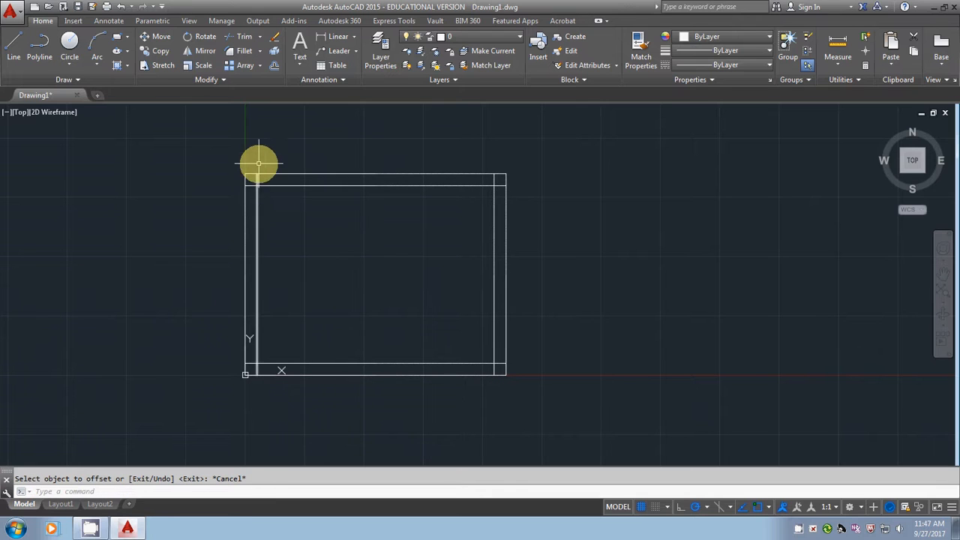
Trim the overlapping line ends at all four corners of the inner border.
left_click(237, 35)
left_click(202, 142)
left_click(608, 433)
key("Return")
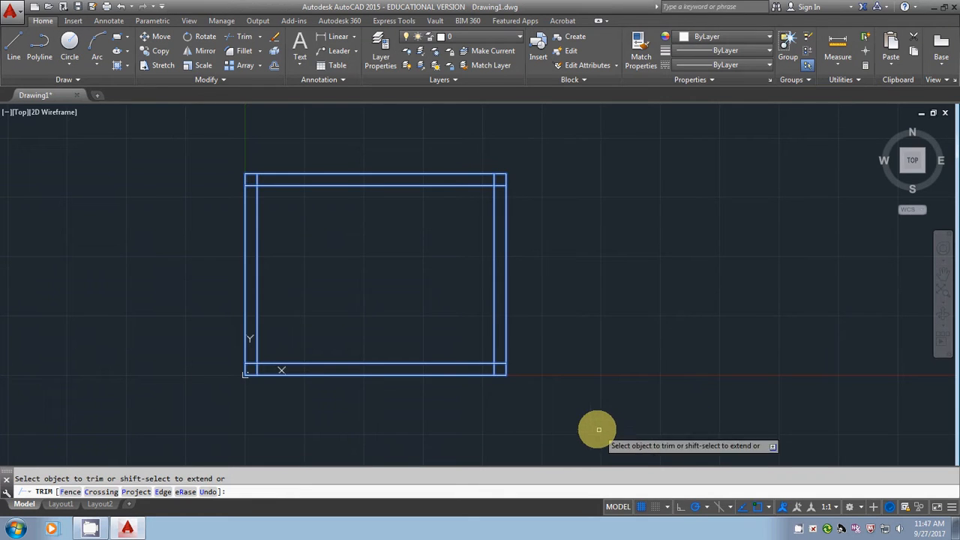
left_click(250, 186)
left_click(257, 180)
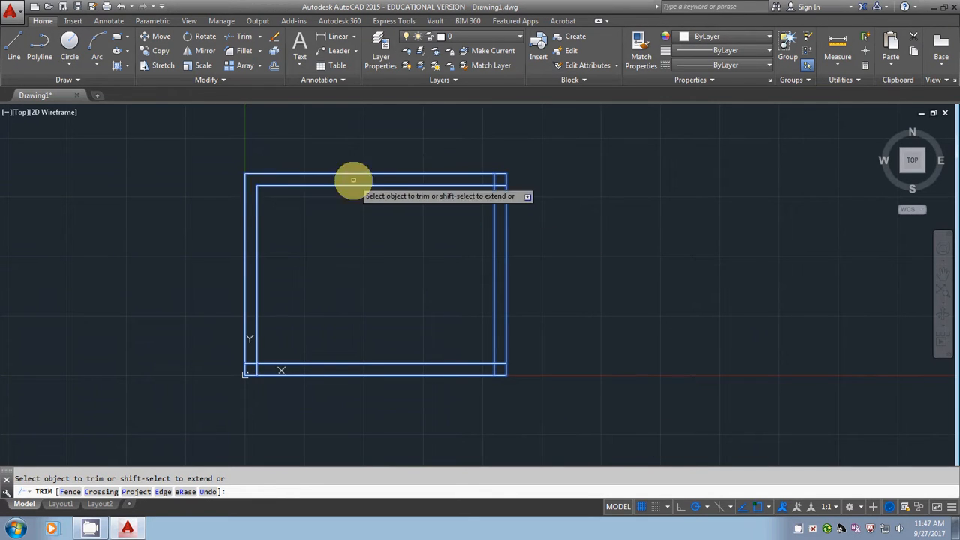
left_click(495, 180)
left_click(498, 186)
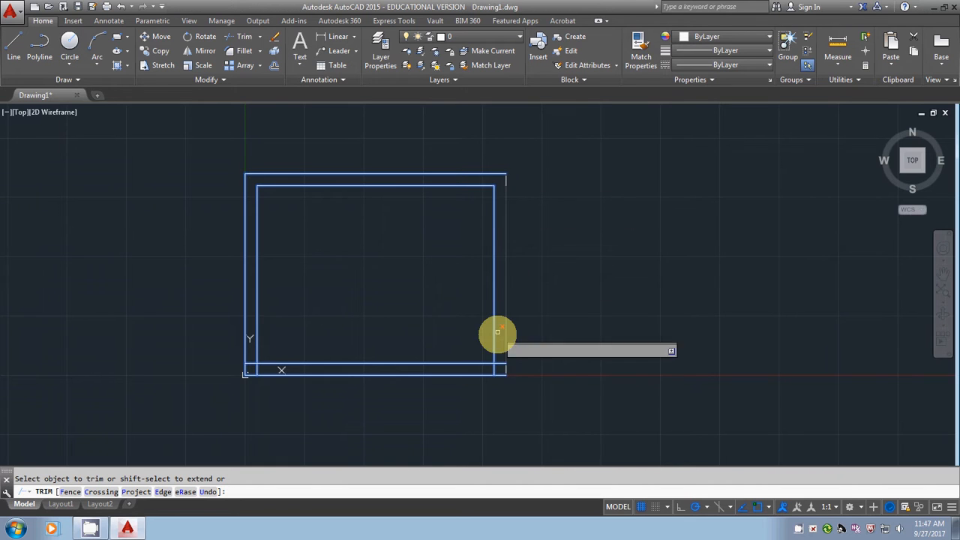
left_click(501, 363)
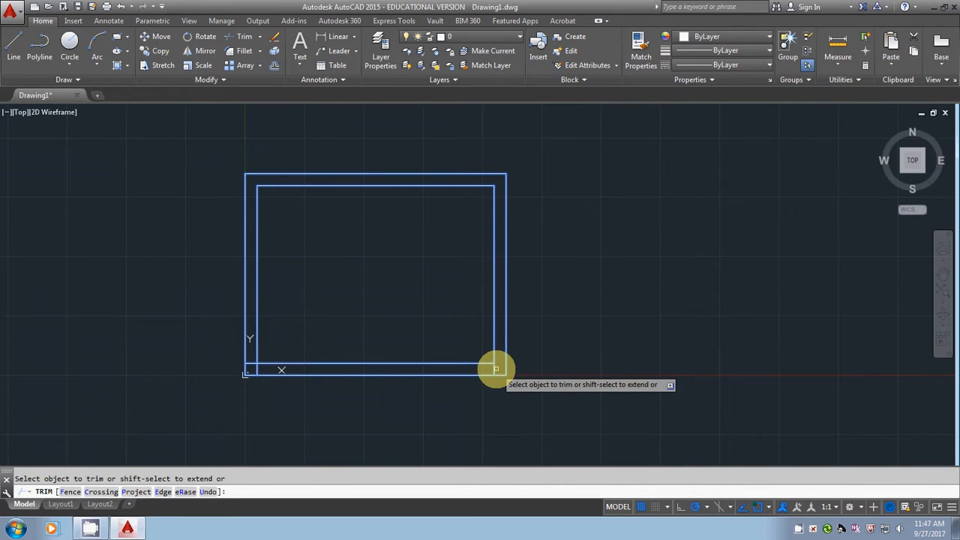
left_click(254, 366)
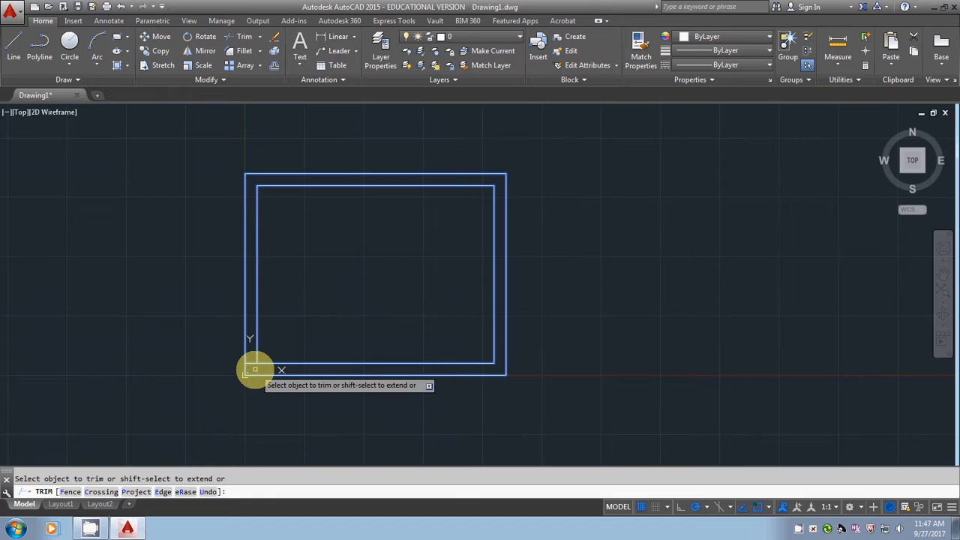
key("Escape")
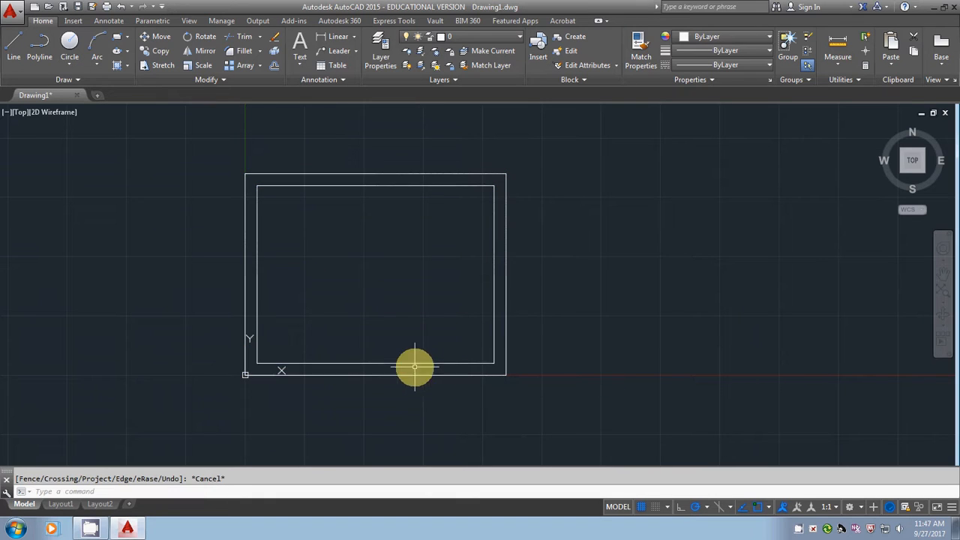
Offset the inner border's bottom line upward by 0.625 to form the title block strip.
left_click(275, 70)
type(".62")
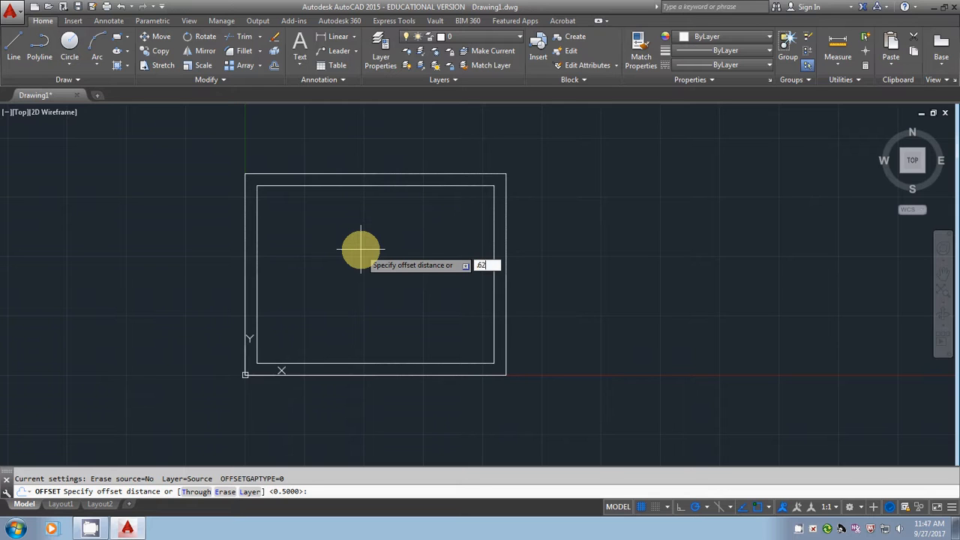
type("5")
key("Return")
left_click(408, 363)
left_click(402, 341)
scroll(315, 375, "up", 4)
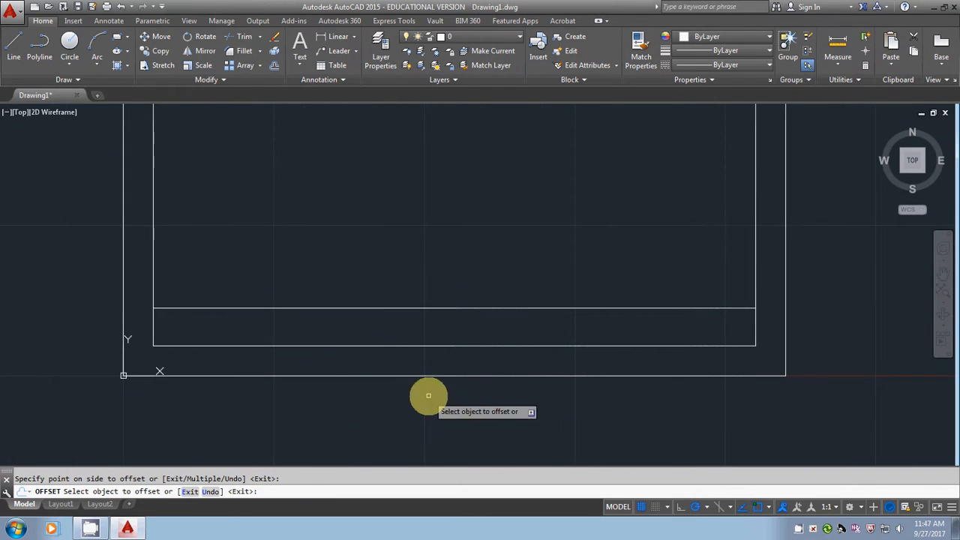
key("Escape")
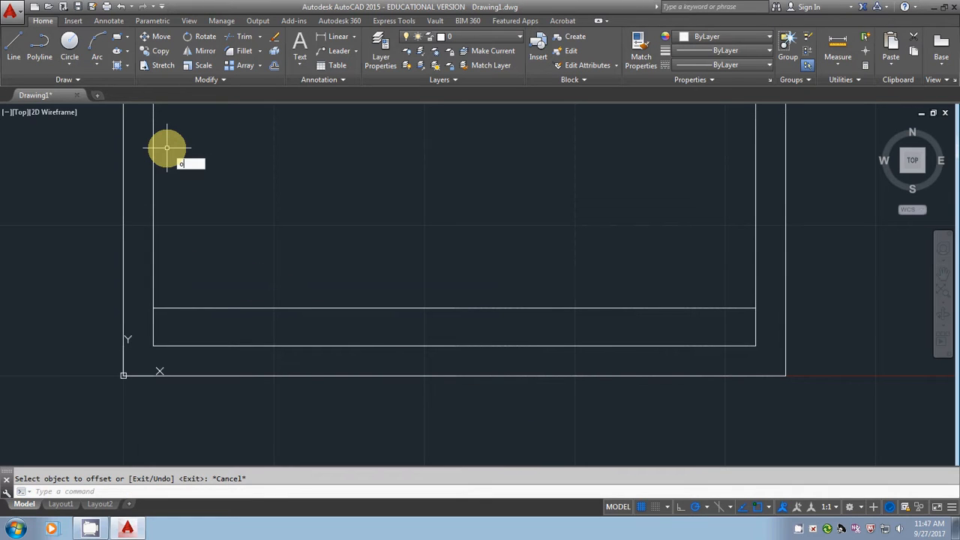
Offset the inner border's left and right lines inward by 3 as title block dividers.
type("o")
key("Return")
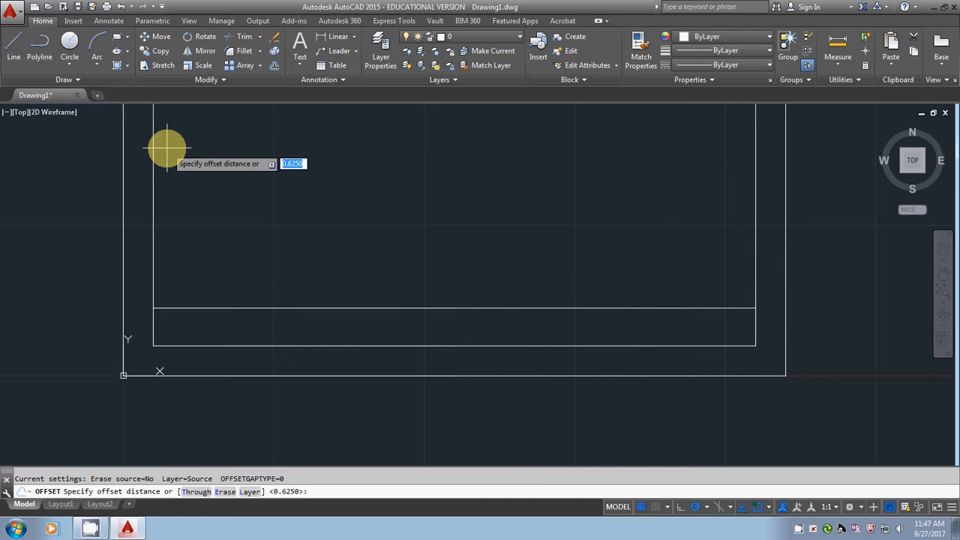
key("Return")
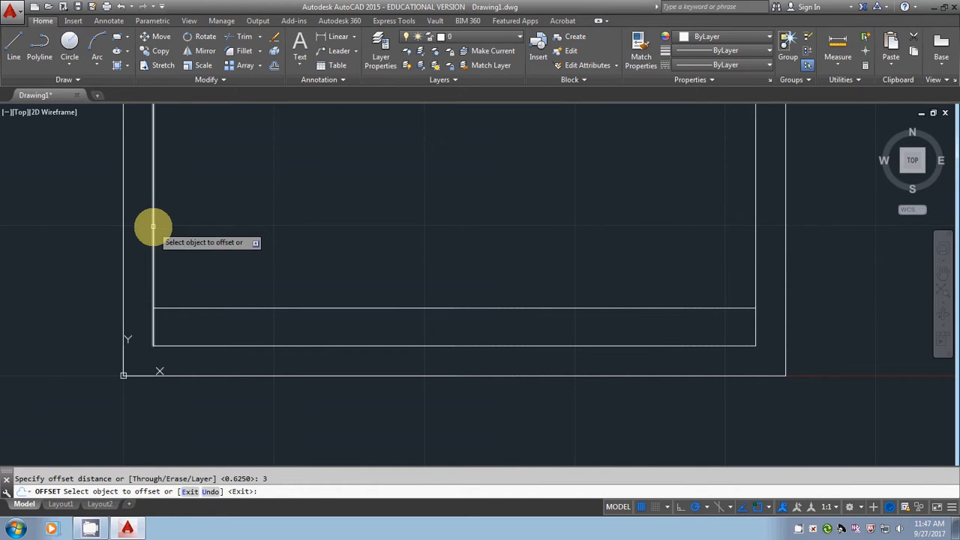
left_click(153, 227)
left_click(364, 201)
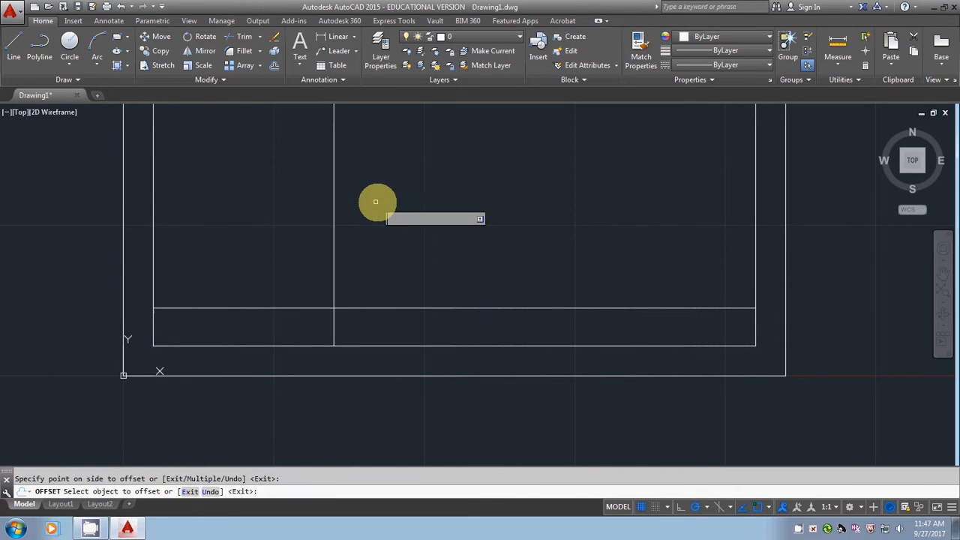
left_click(755, 239)
left_click(611, 251)
key("Escape")
Trim both vertical divider lines above the title block strip, leaving three cells along the bottom.
scroll(509, 322, "down", 4)
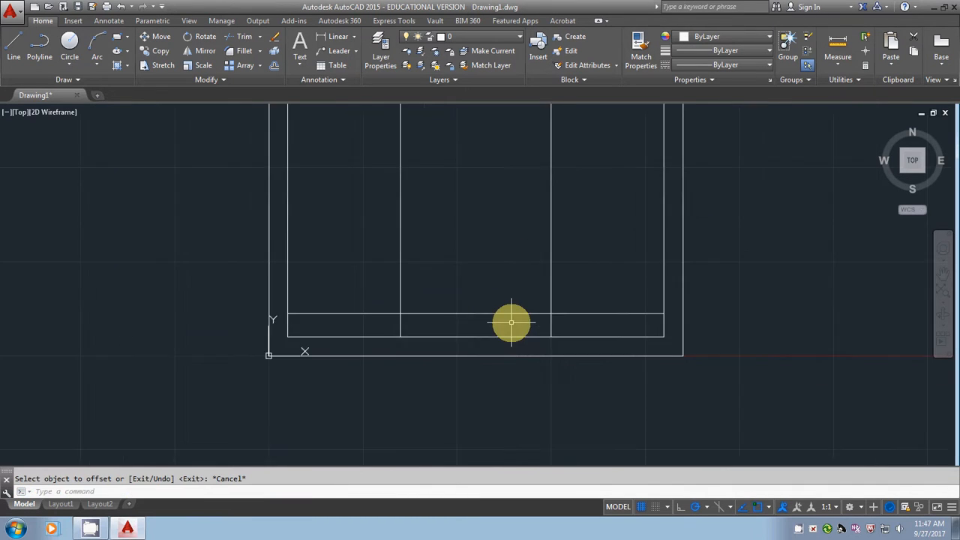
middle_click_drag(510, 321, 475, 355)
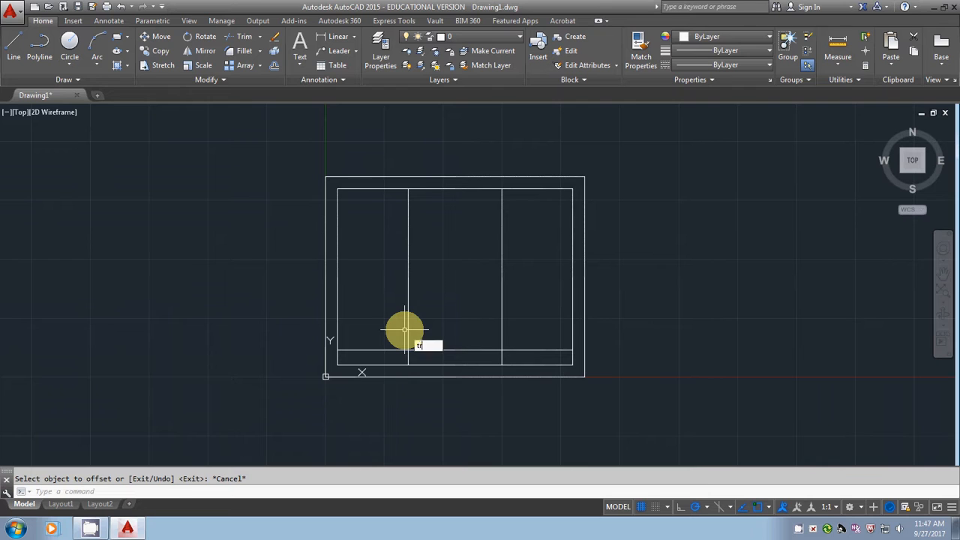
key("Return")
left_click(621, 396)
left_click(279, 160)
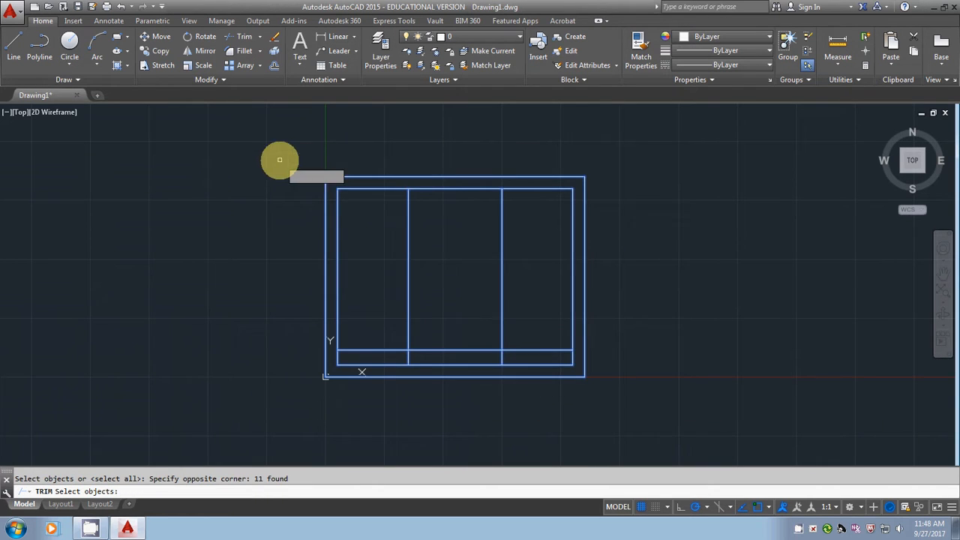
key("Return")
left_click(408, 272)
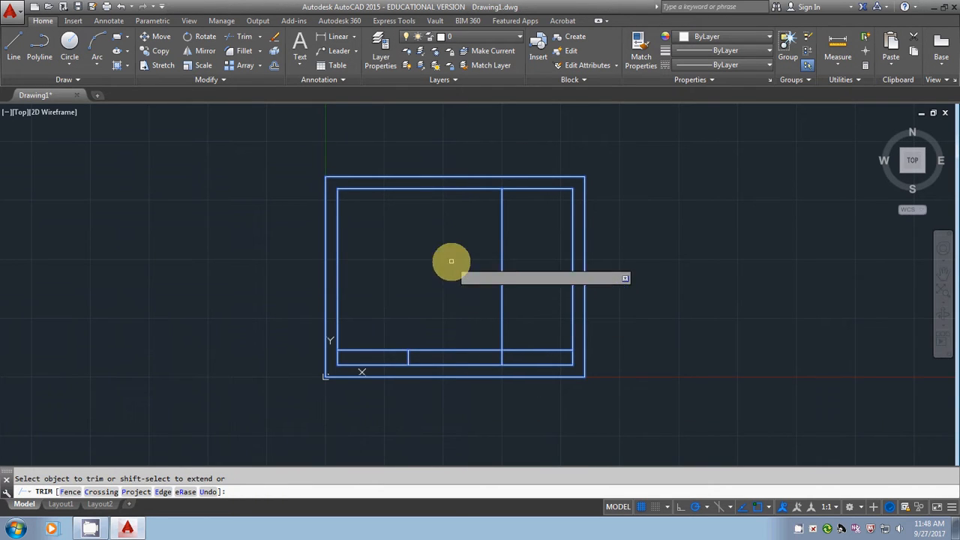
left_click(501, 259)
key("Escape")
Add multiline text "JOHN CHAMPE HIGH SCHOOL" and "ALDIE, VA" on two lines at height 0.125 in the left title block cell.
scroll(376, 321, "up", 2)
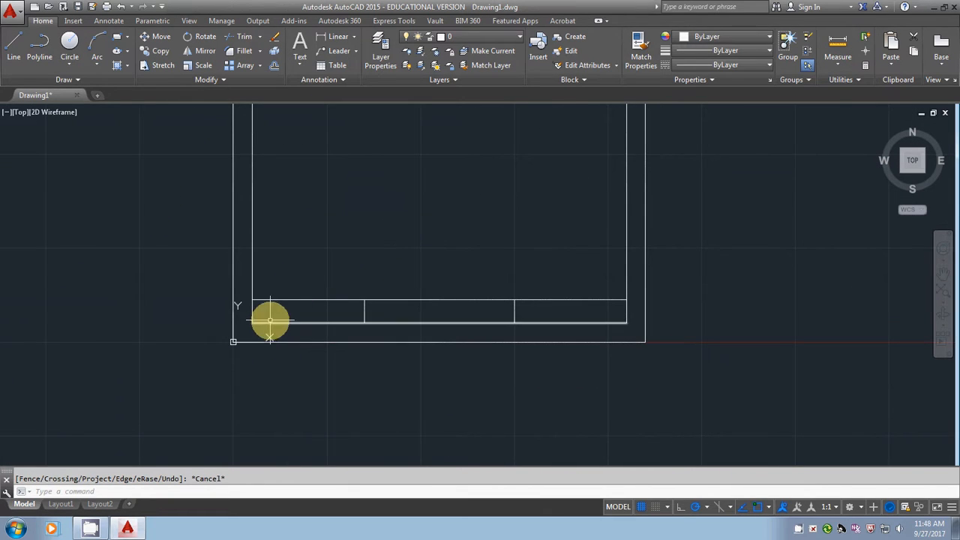
left_click(299, 44)
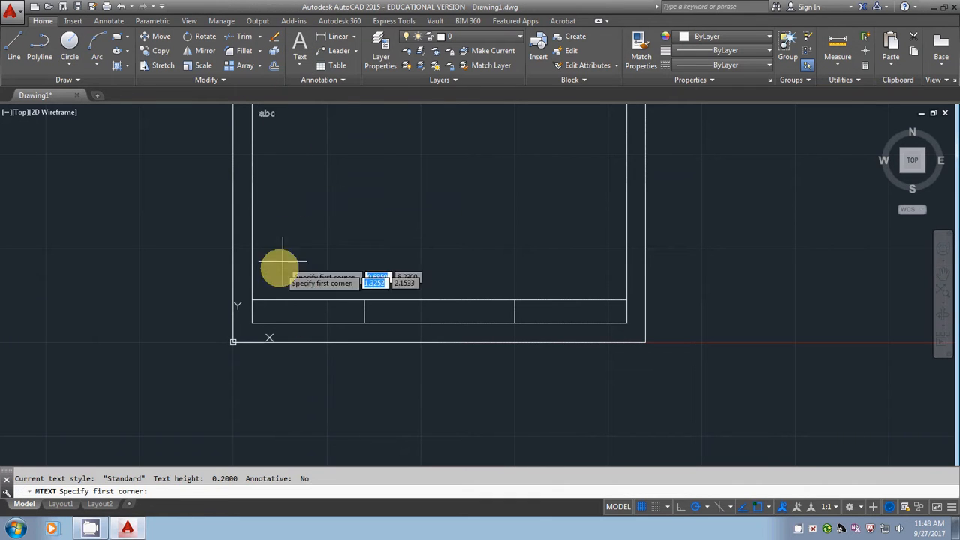
left_click(252, 300)
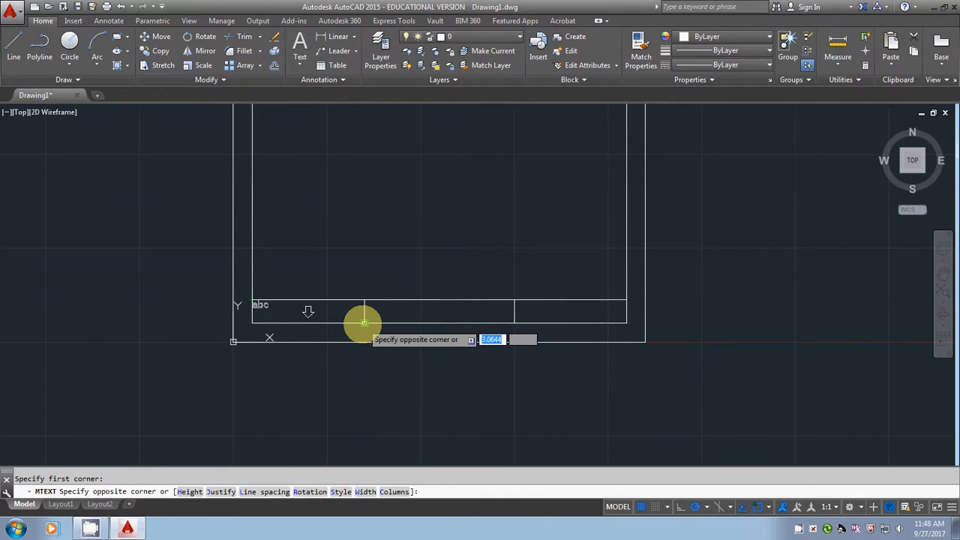
left_click(364, 322)
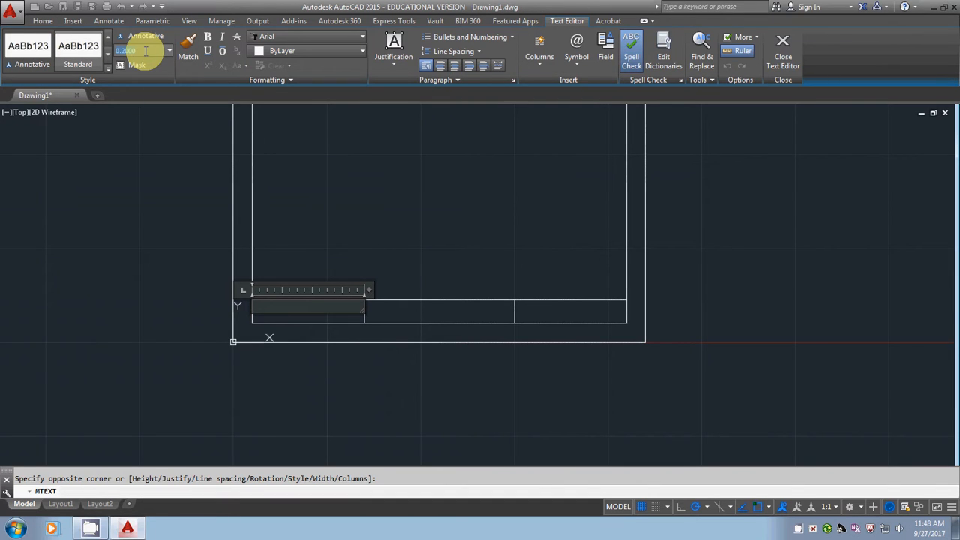
key("Return")
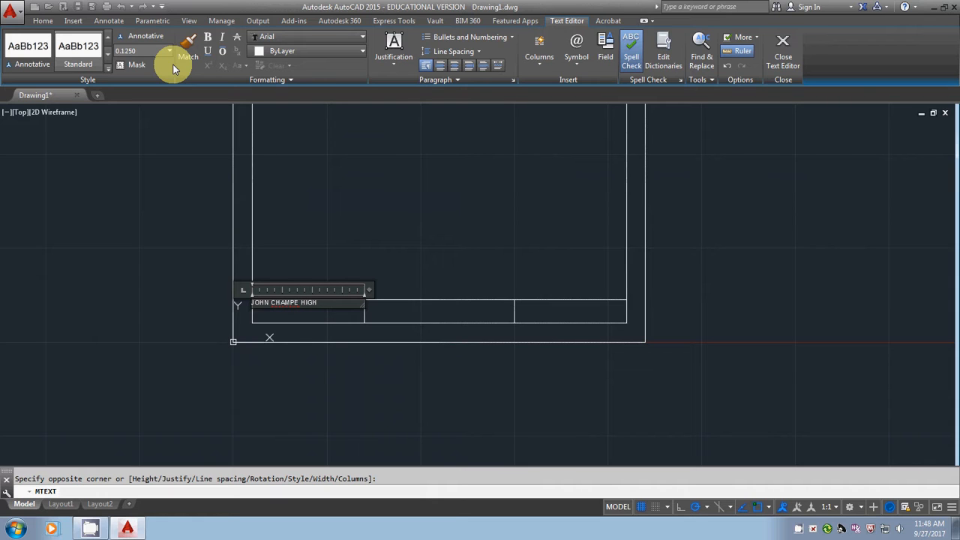
key("Return")
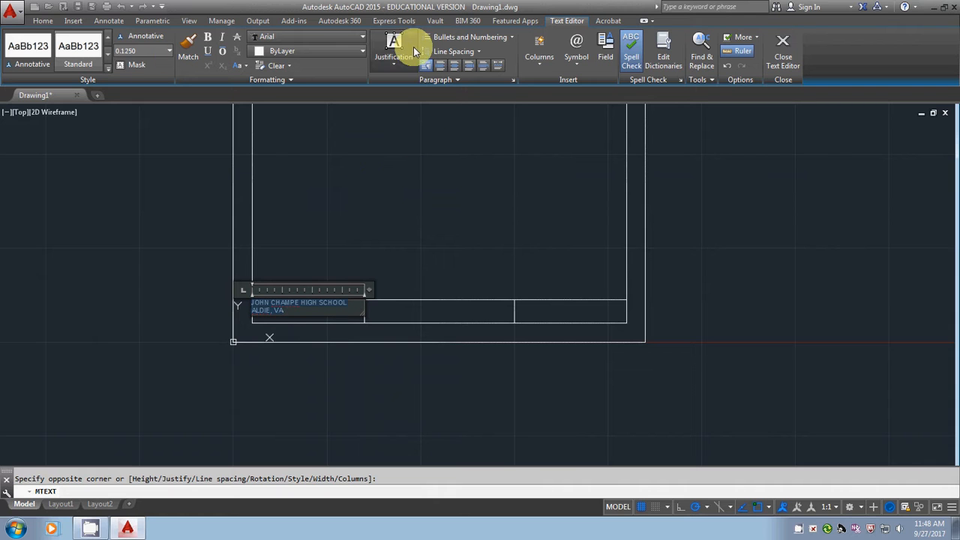
Set the school text's justification to Middle Center and finish editing the text.
left_click(394, 49)
left_click(393, 139)
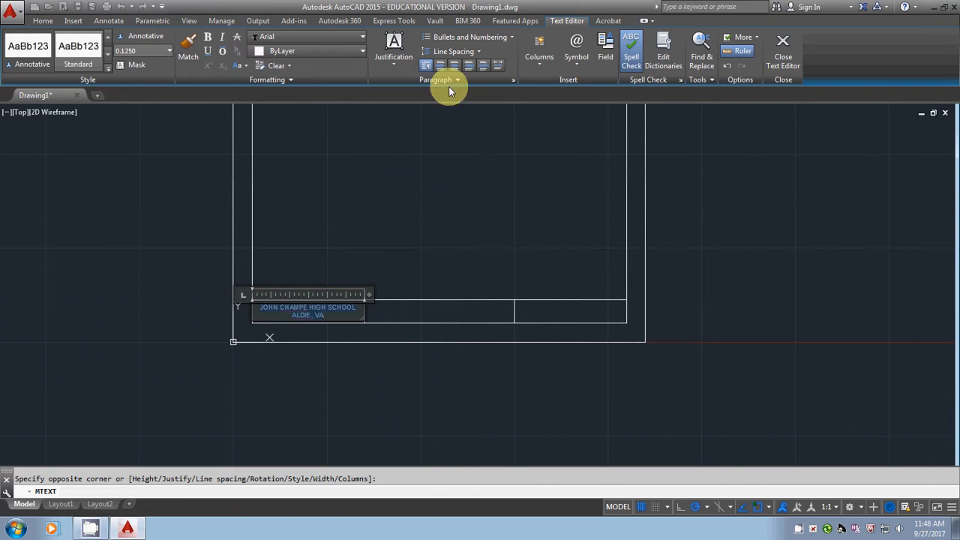
left_click(664, 56)
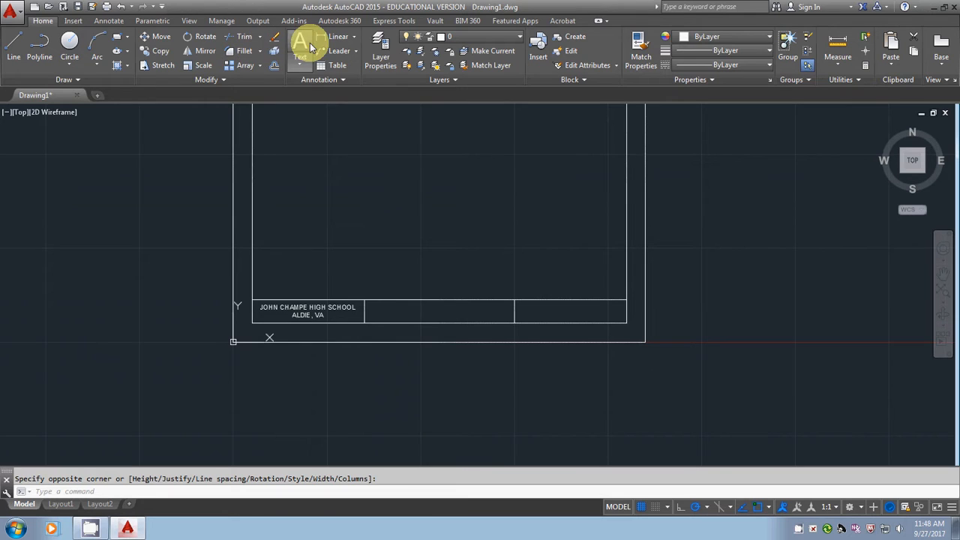
Add multiline text "TITLE:" spanning the middle title block cell and set its justification to Middle Left.
left_click(301, 47)
left_click(364, 300)
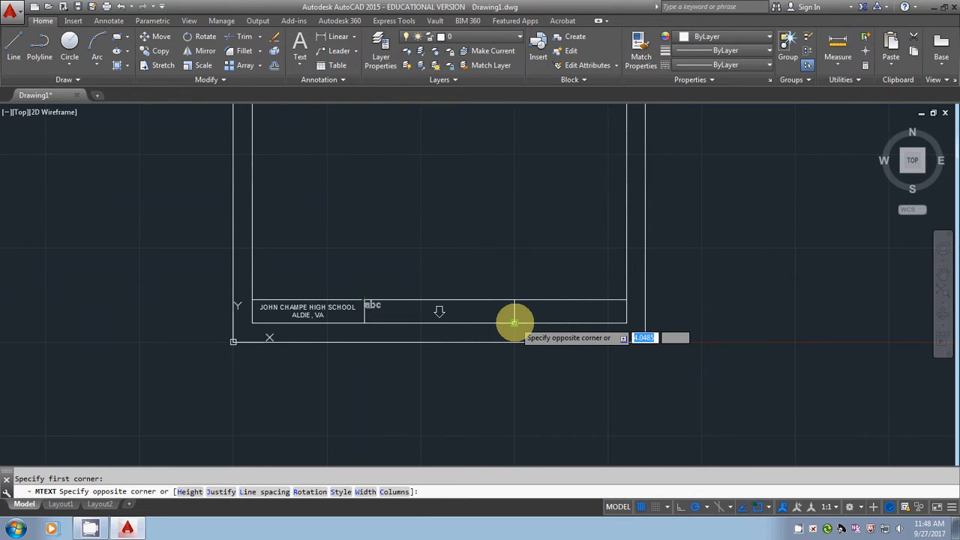
left_click(515, 323)
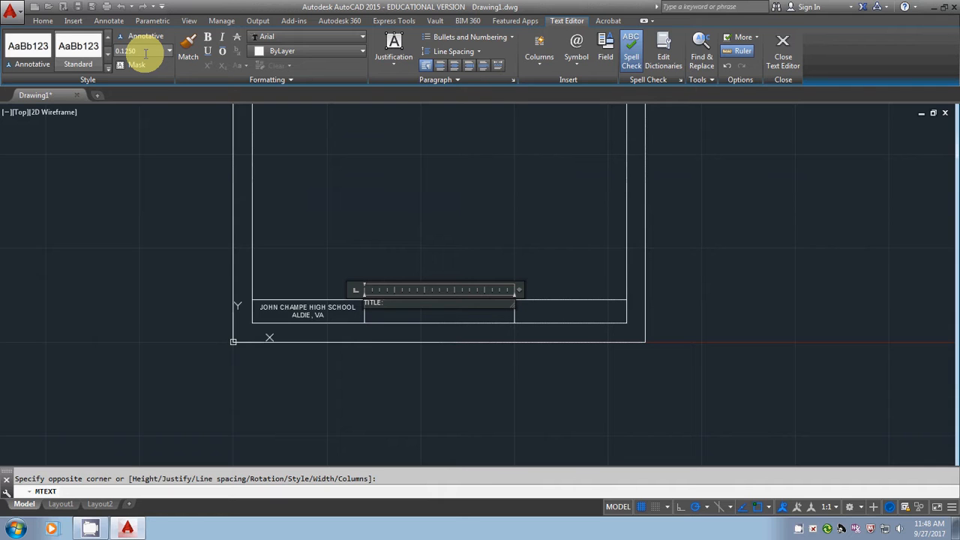
left_click(417, 45)
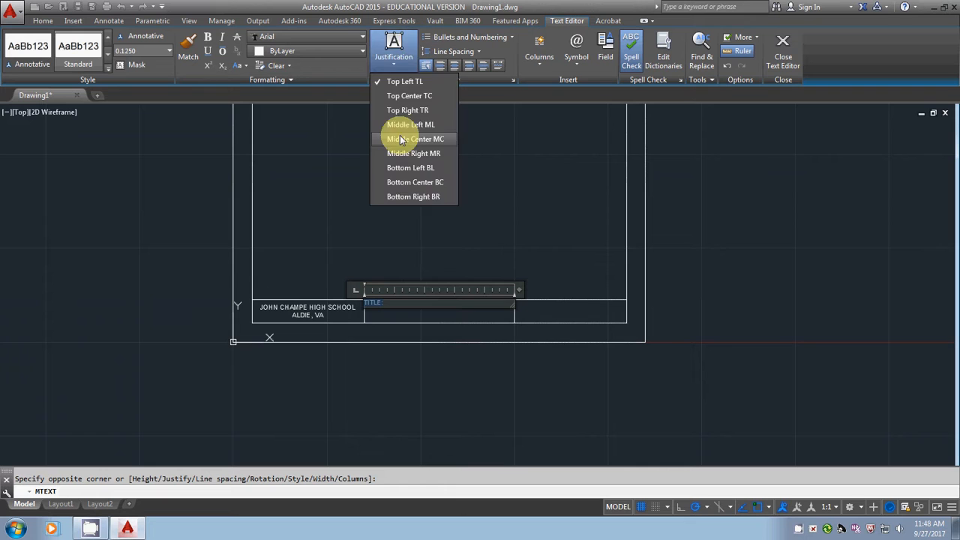
left_click(405, 133)
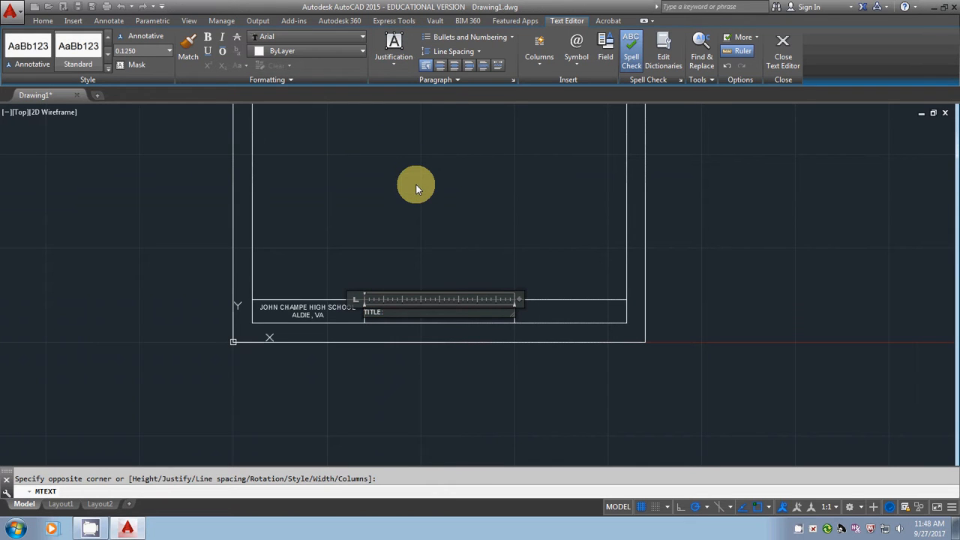
Insert a leading space before "TITLE:" to move it off the divider line and finish editing the text.
scroll(376, 323, "up", 6)
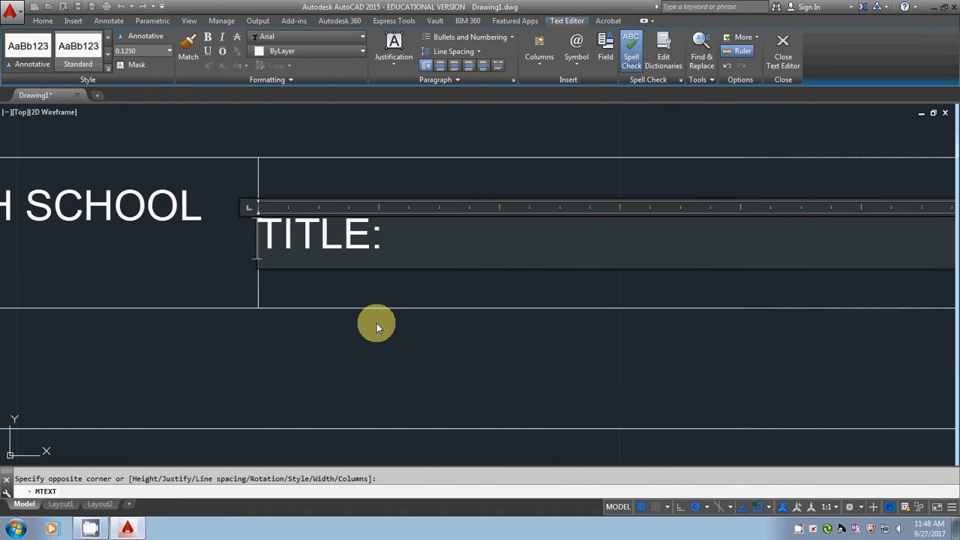
left_click(271, 232)
left_click(782, 51)
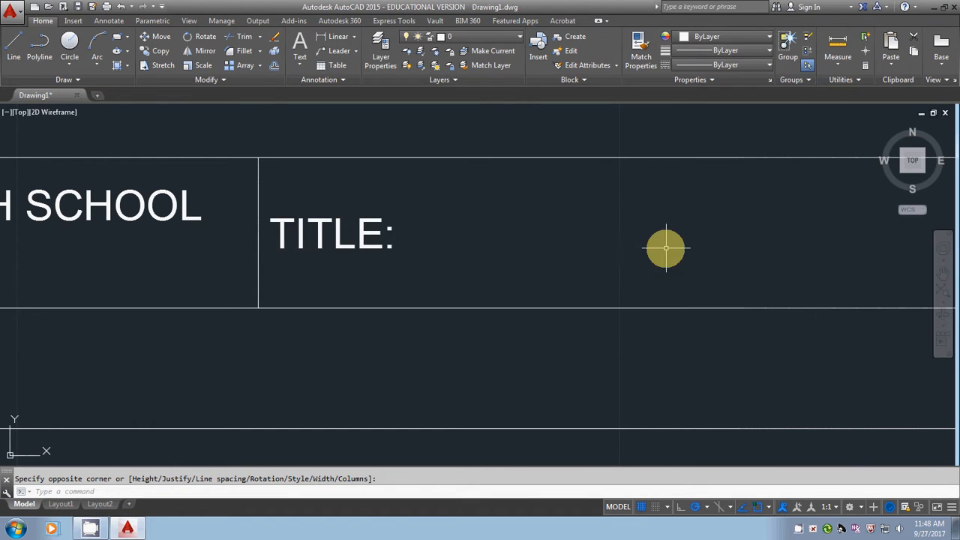
Add multiline text in the right title block cell with "NAME:" plus the drafter's name, and "DATE:" on the second line.
scroll(535, 262, "down", 3)
middle_click_drag(536, 262, 128, 272)
scroll(128, 272, "down", 1)
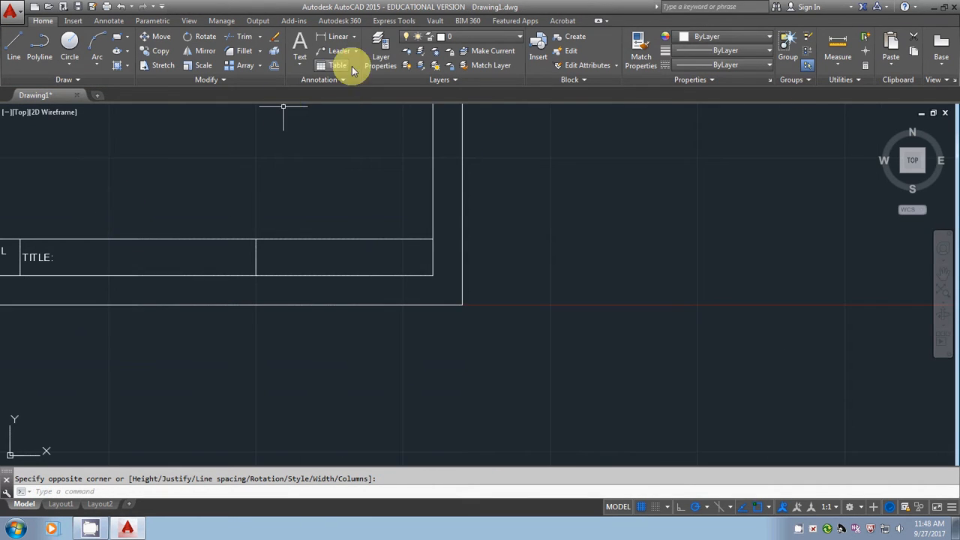
left_click(299, 45)
left_click(256, 240)
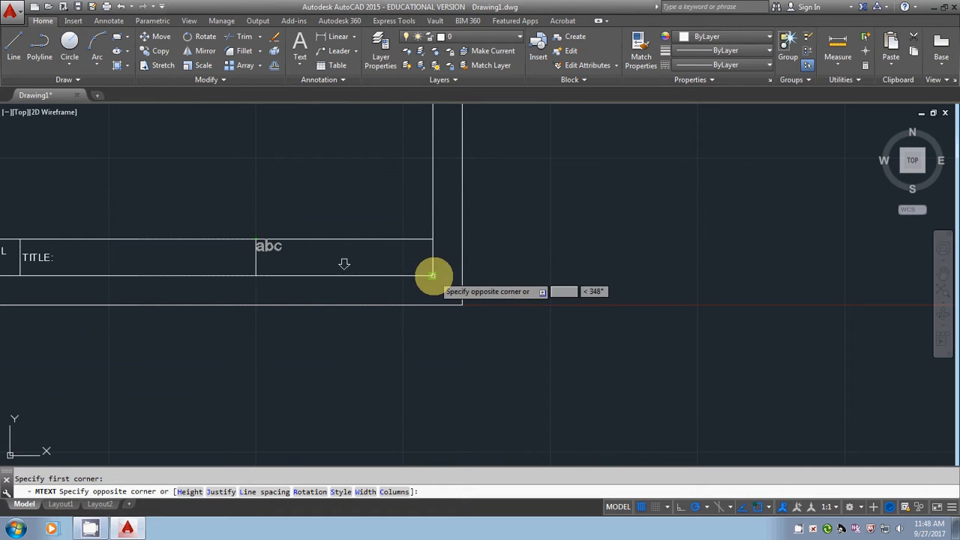
left_click(431, 275)
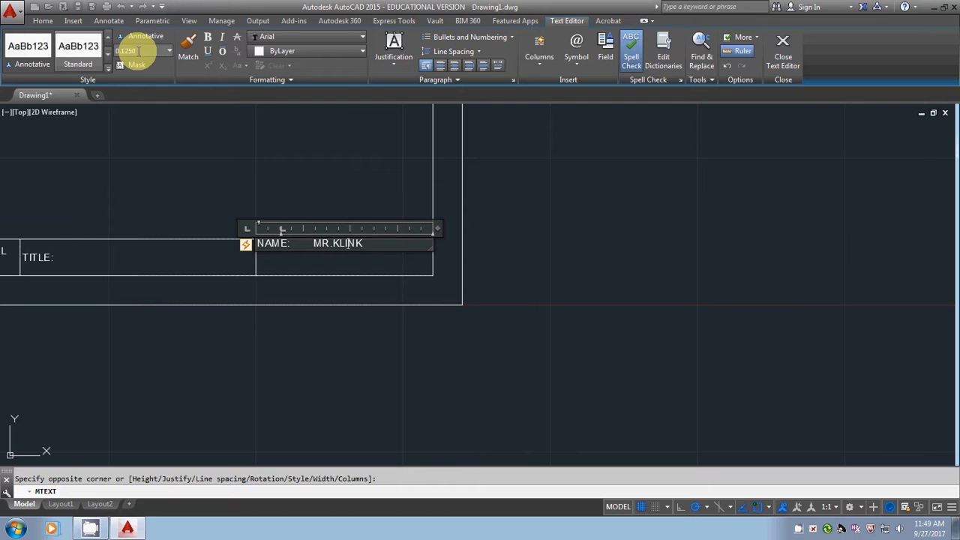
key("Return")
type("NAMF:")
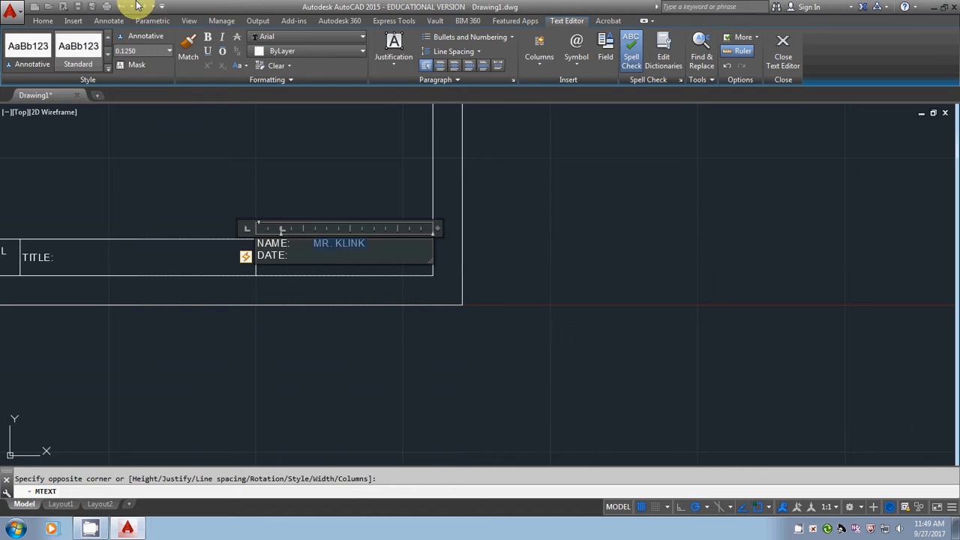
Set the name and date text's justification to Middle Left and finish editing the text.
left_click(393, 41)
left_click(395, 129)
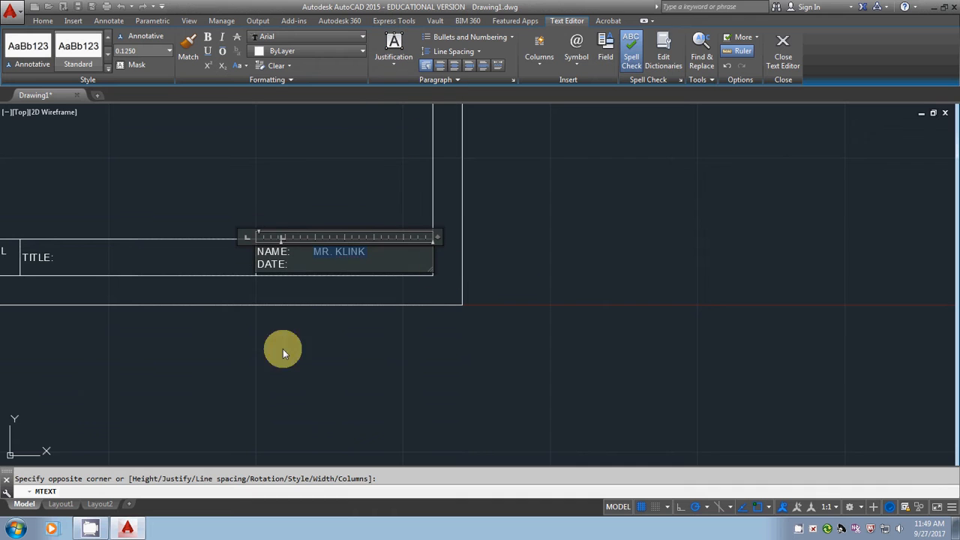
scroll(214, 180, "down", 2)
middle_click_drag(254, 152, 538, 343)
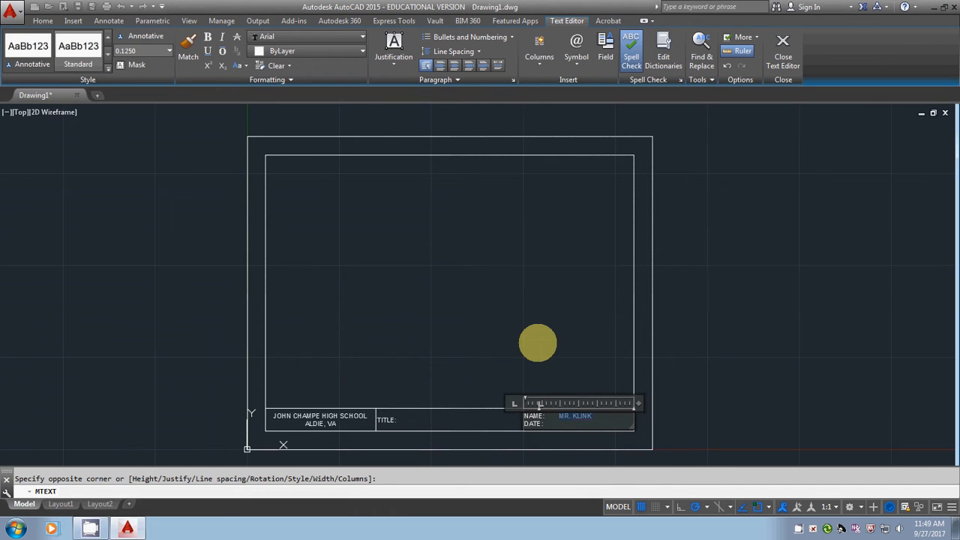
left_click(780, 52)
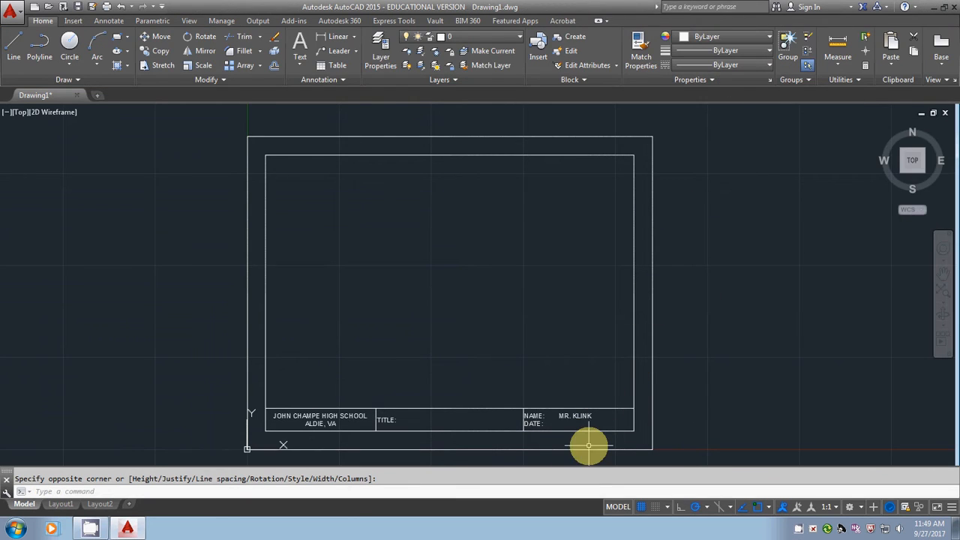
scroll(554, 445, "down", 2)
scroll(554, 445, "up", 6)
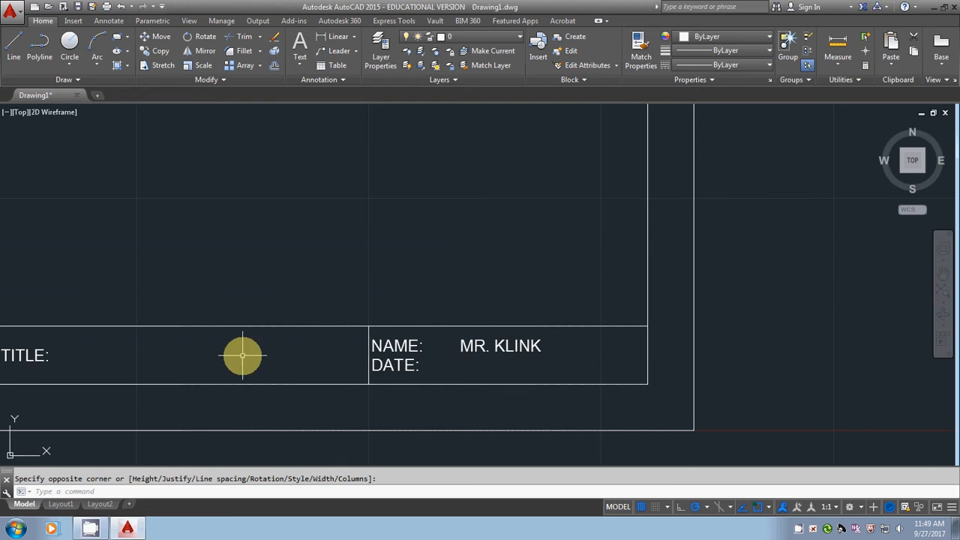
scroll(298, 346, "down", 4)
middle_click_drag(297, 345, 433, 392)
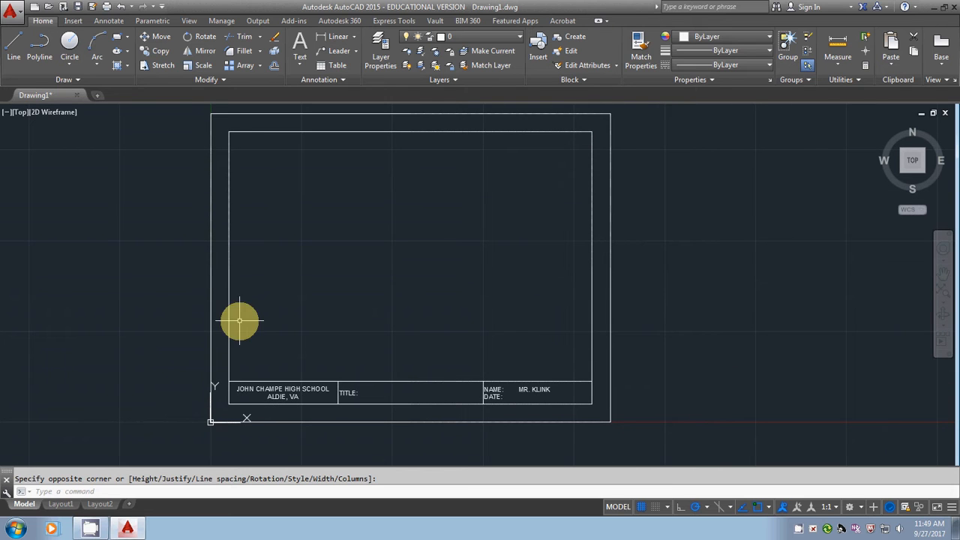
Start saving the drawing as a drawing template (DWT) and browse to the _CADD DEMO folder on the H: drive.
left_click(11, 11)
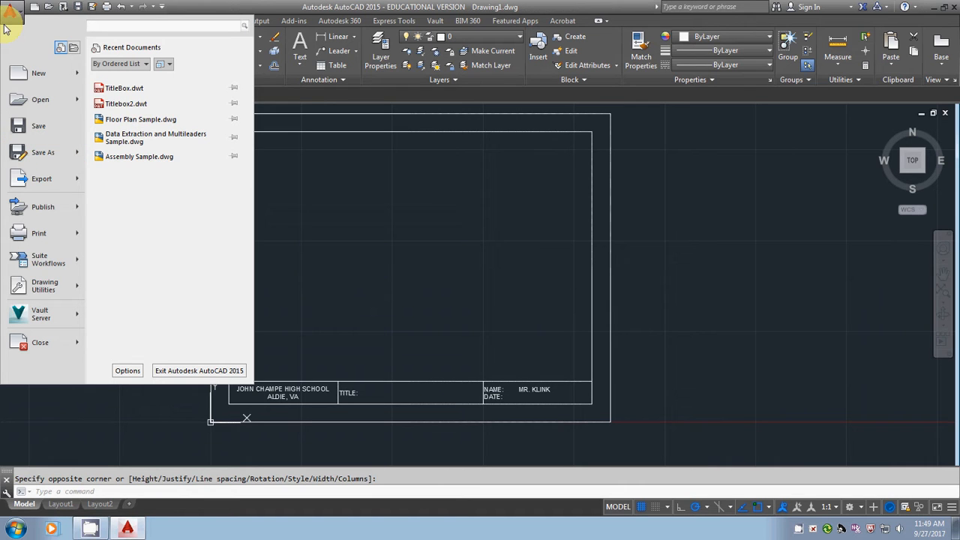
mouse_move(75, 153)
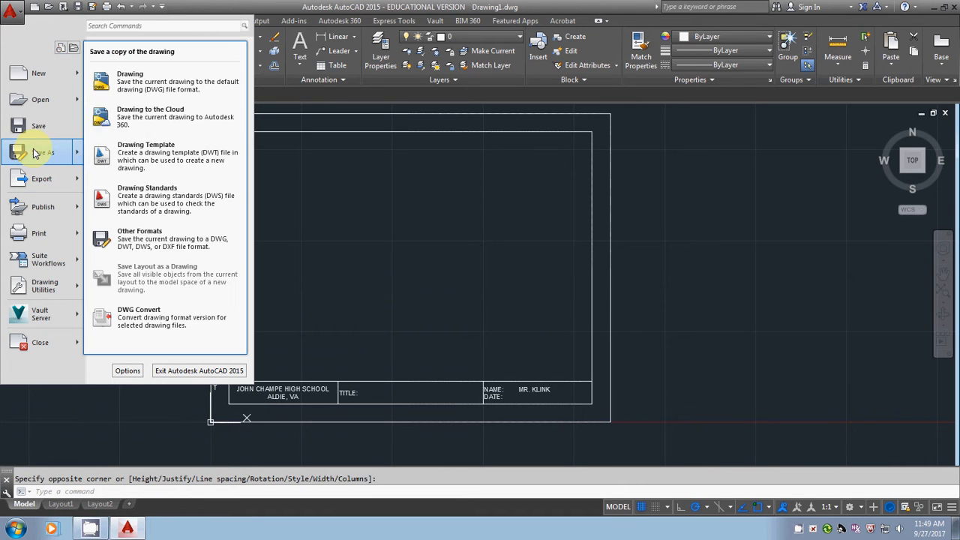
left_click(168, 164)
left_click(614, 266)
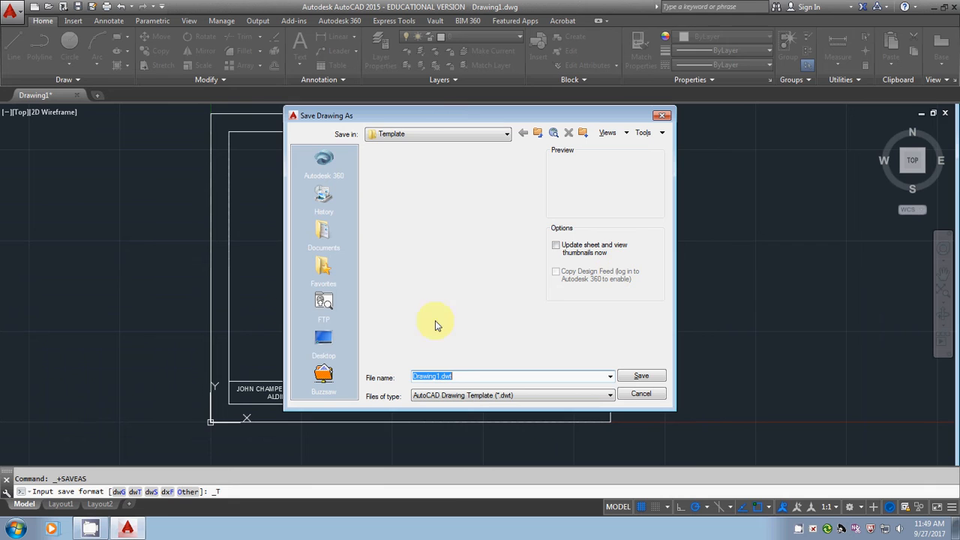
left_click(426, 135)
left_click(417, 188)
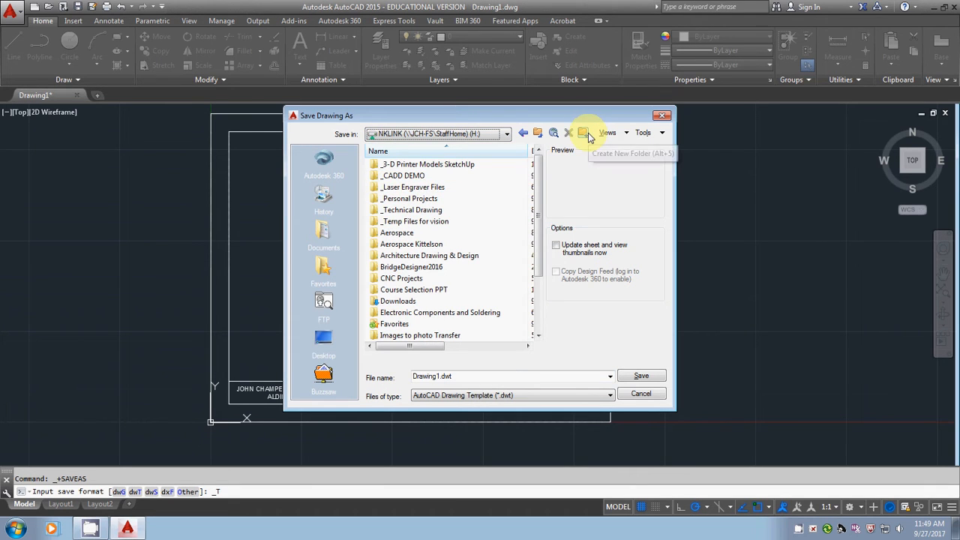
double_click(397, 175)
left_click(388, 167)
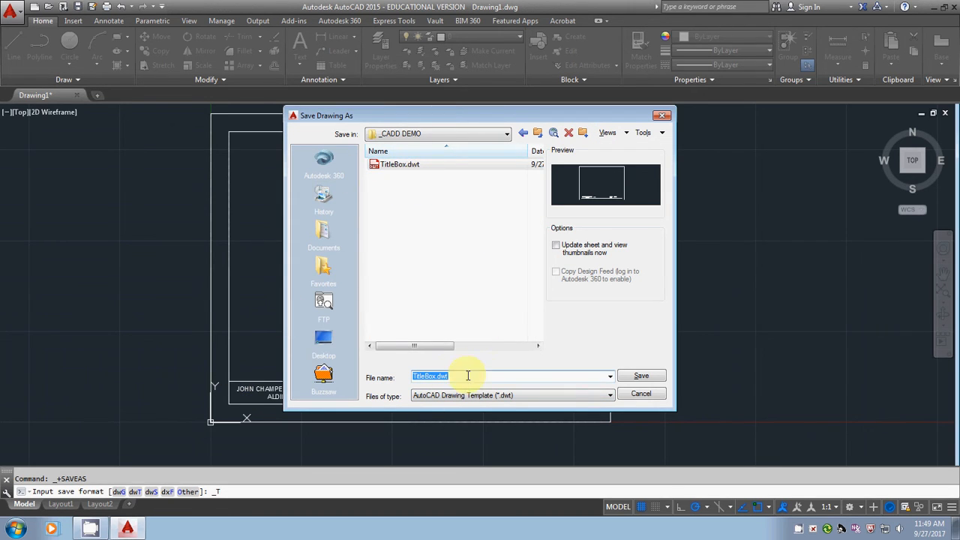
Save the template as TitleBox2.dwt with the default template options, and close the program.
left_click(437, 378)
type("2")
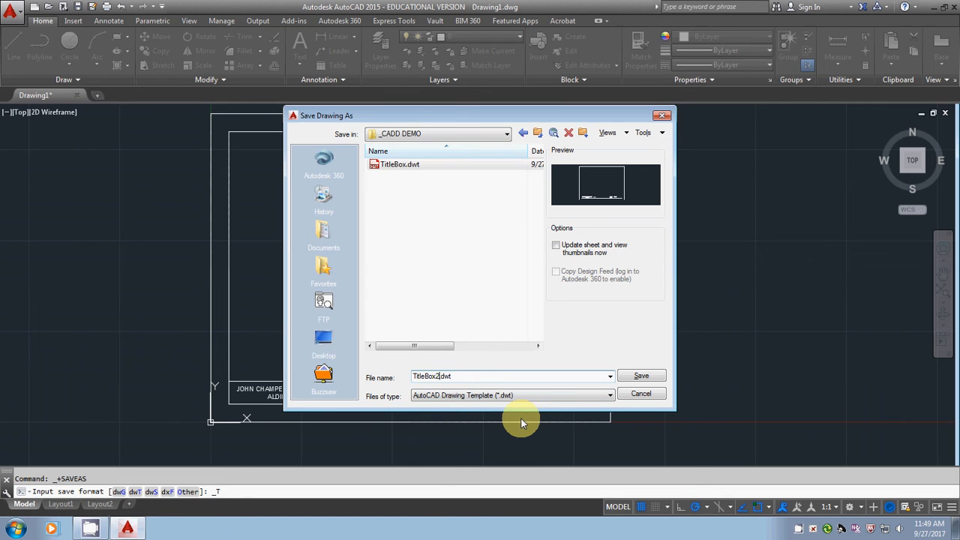
left_click(650, 378)
left_click_drag(481, 187, 388, 173)
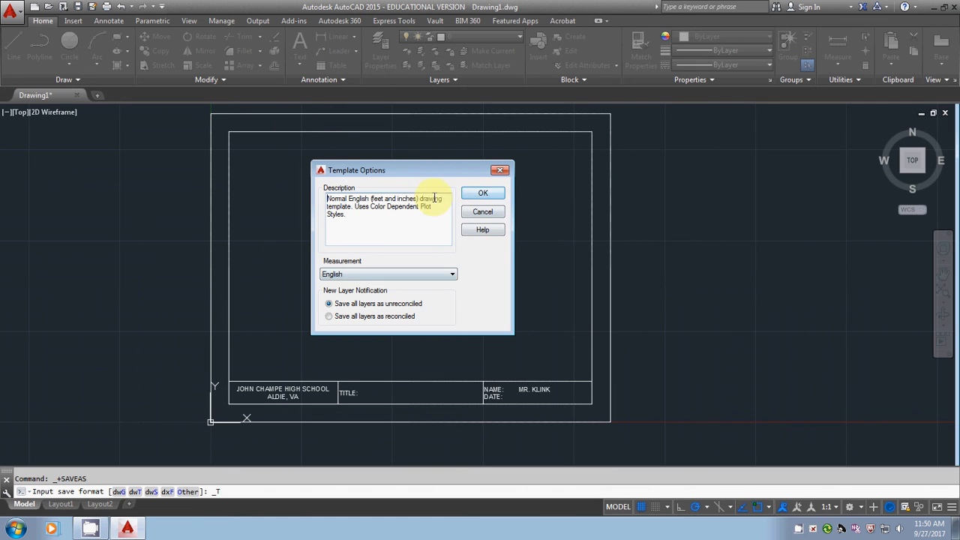
left_click(484, 193)
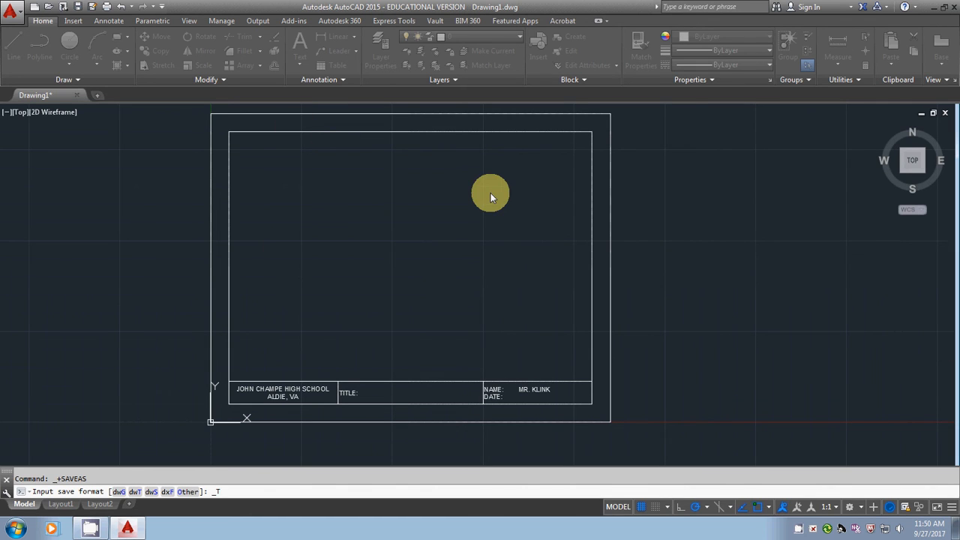
left_click(952, 11)
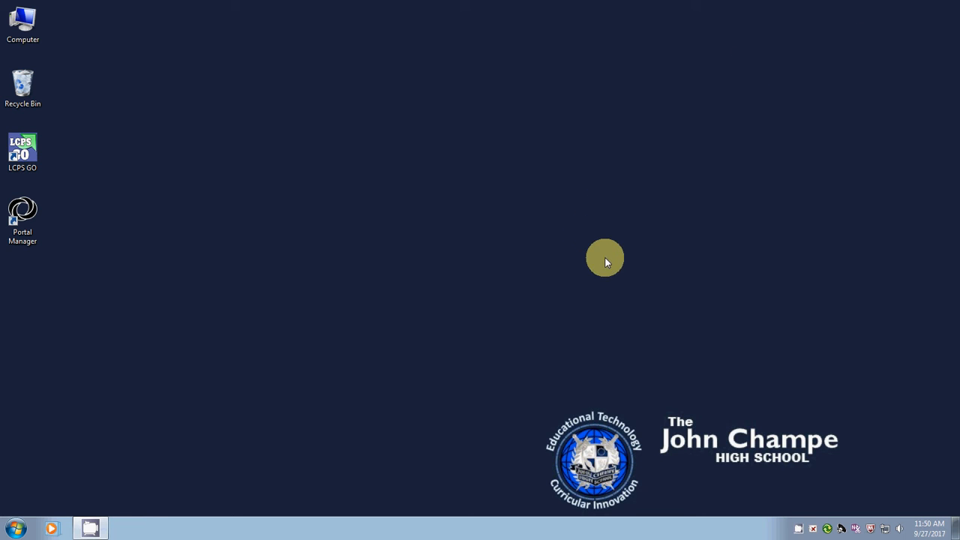